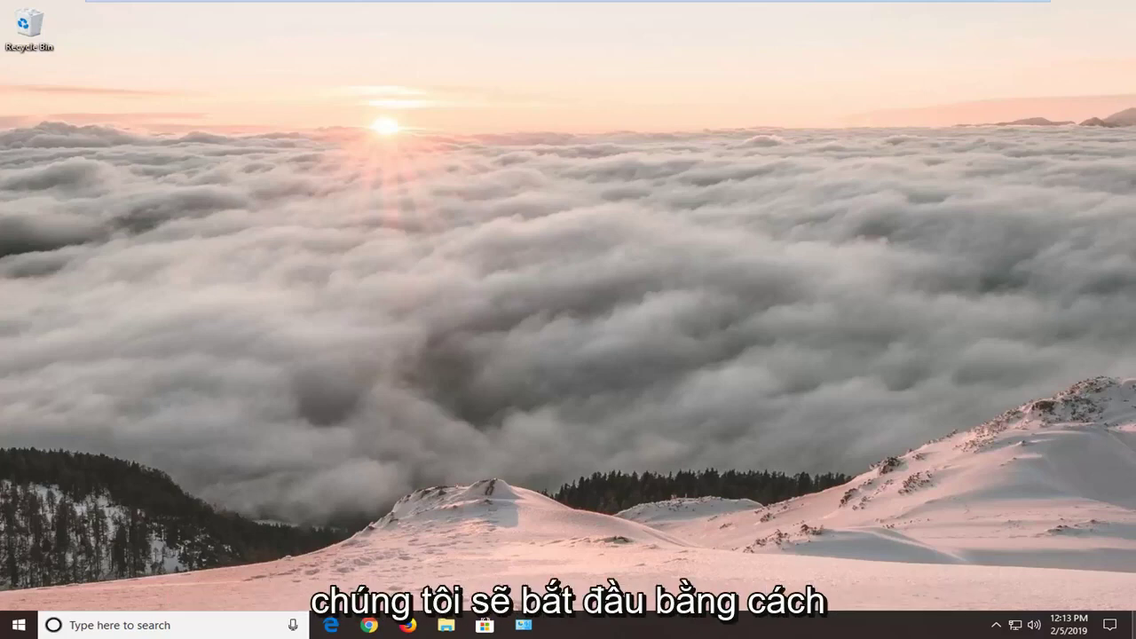
Step: Find the Windows Troubleshoot settings by searching for "troubleshoot" and open them in a smaller, non-maximized window
click(18, 625)
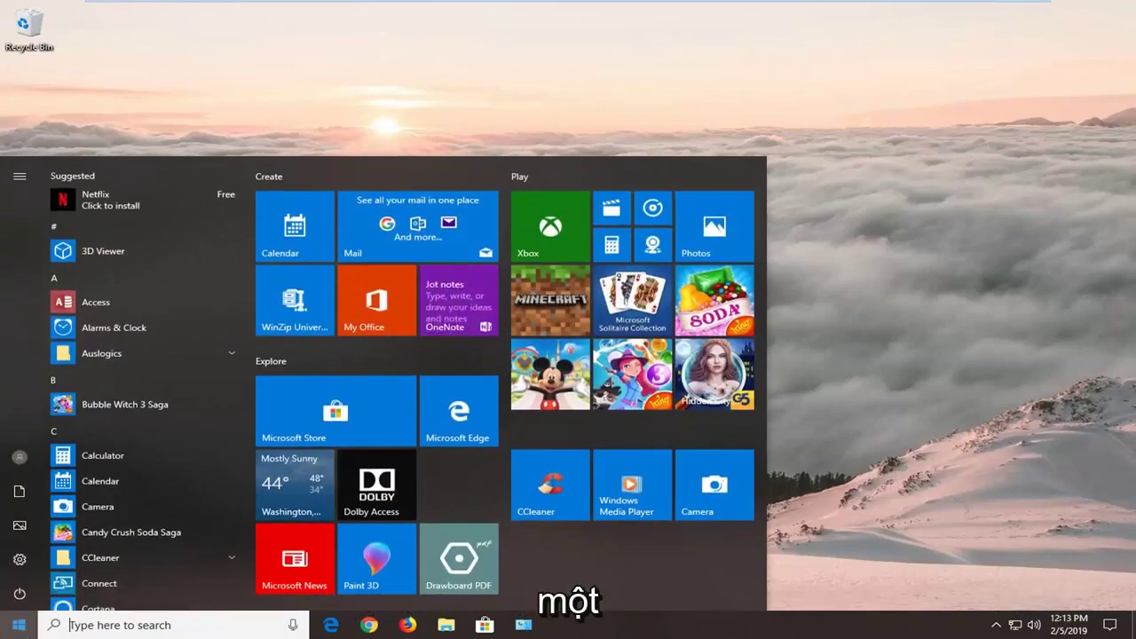
text(t)
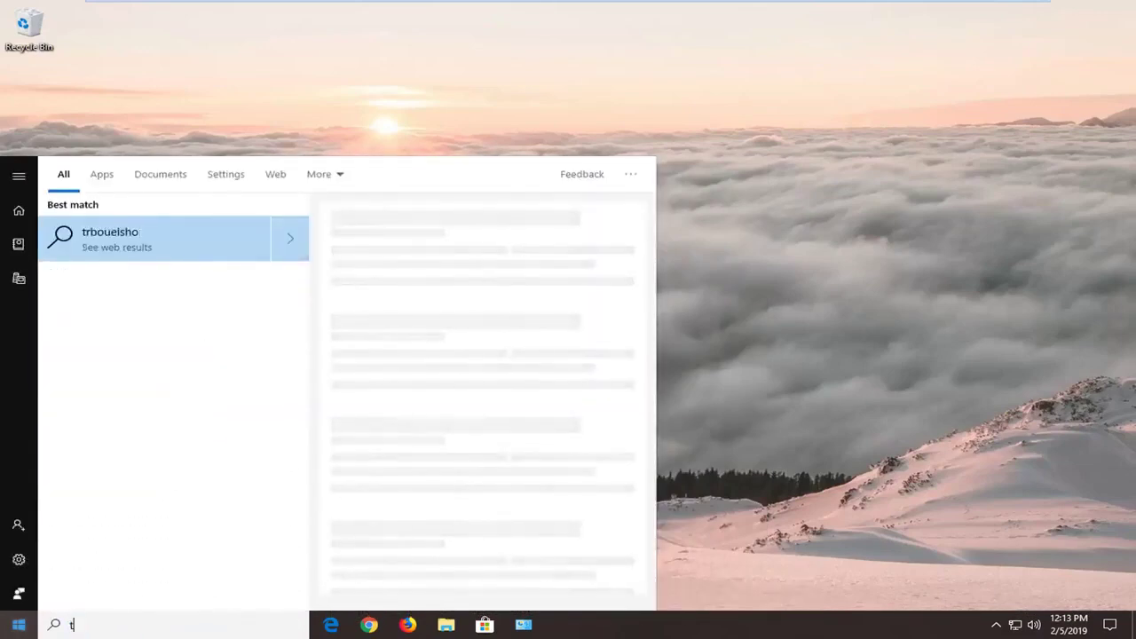
text(roubleshoot)
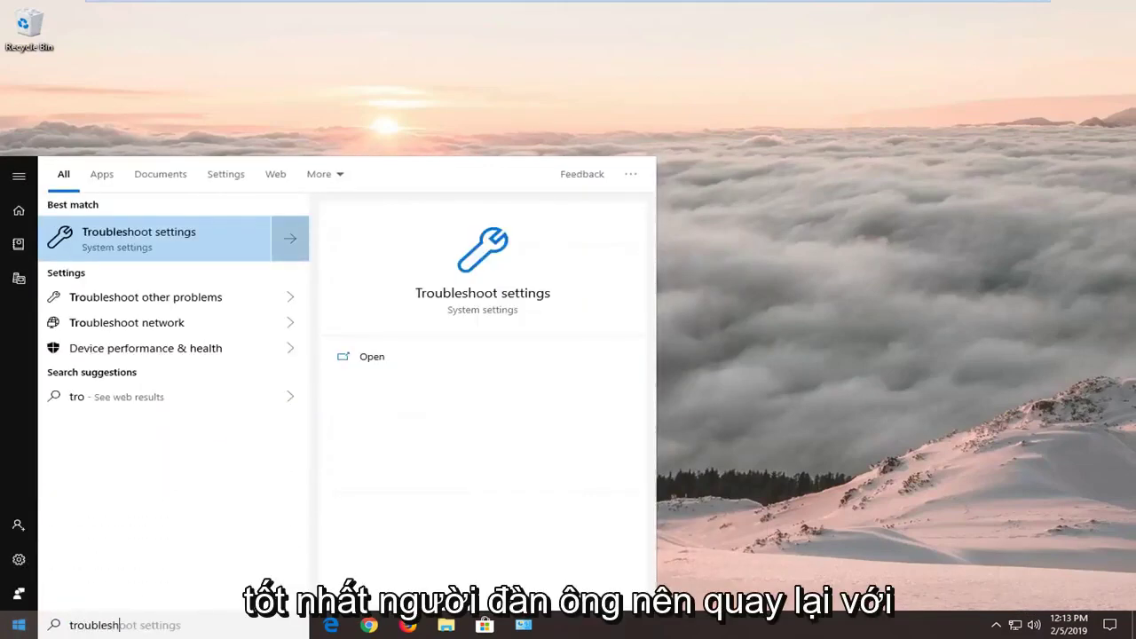
click(147, 254)
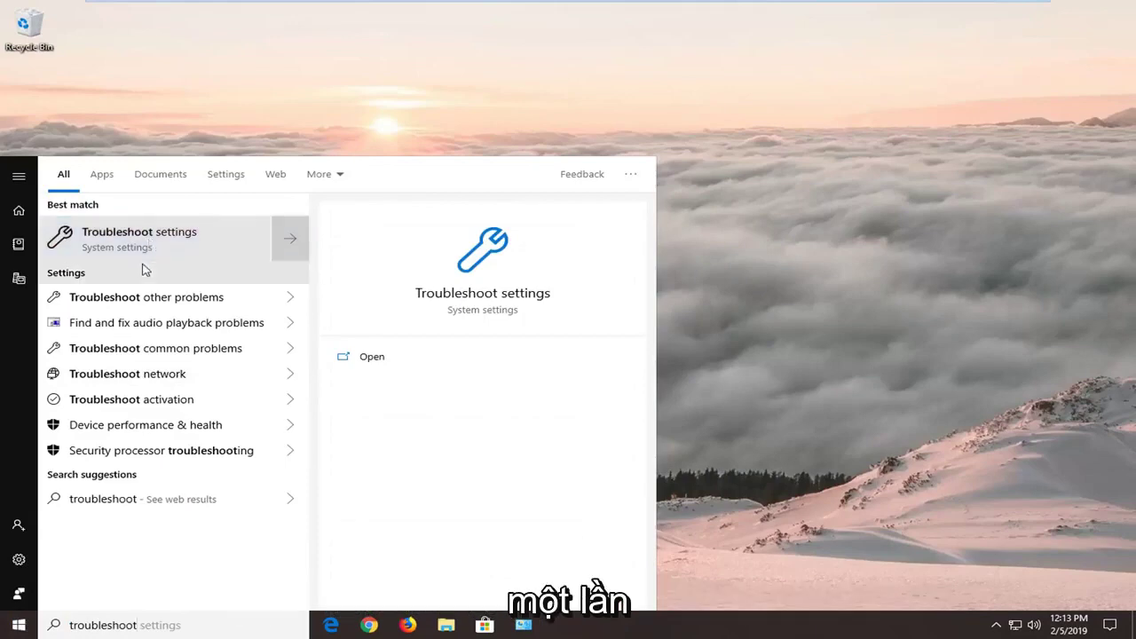
click(228, 240)
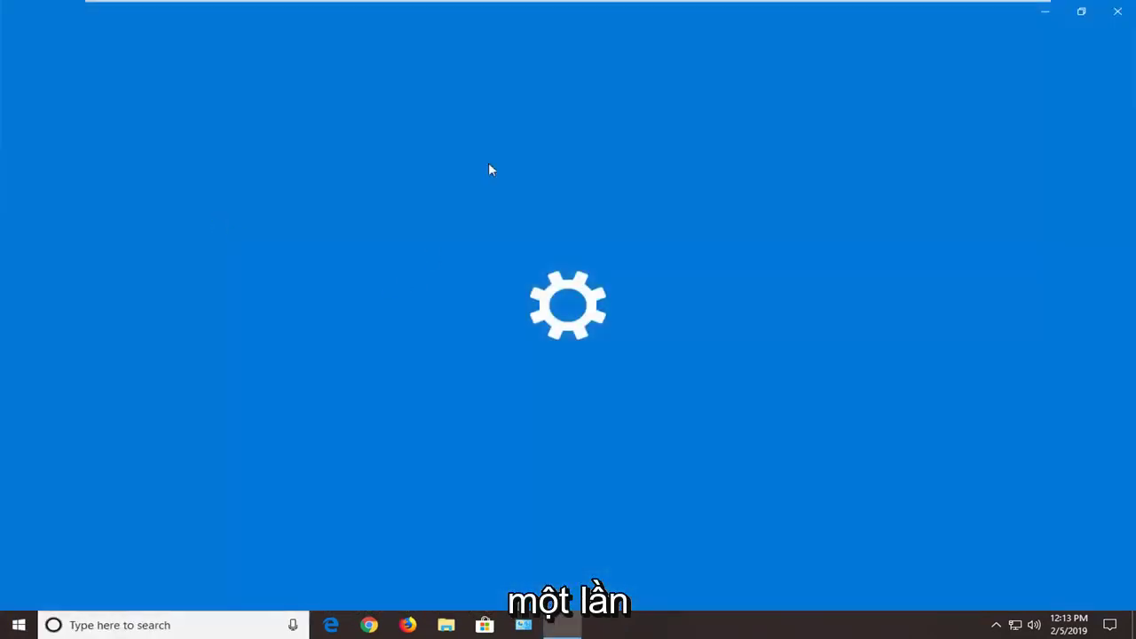
drag(643, 17, 606, 71)
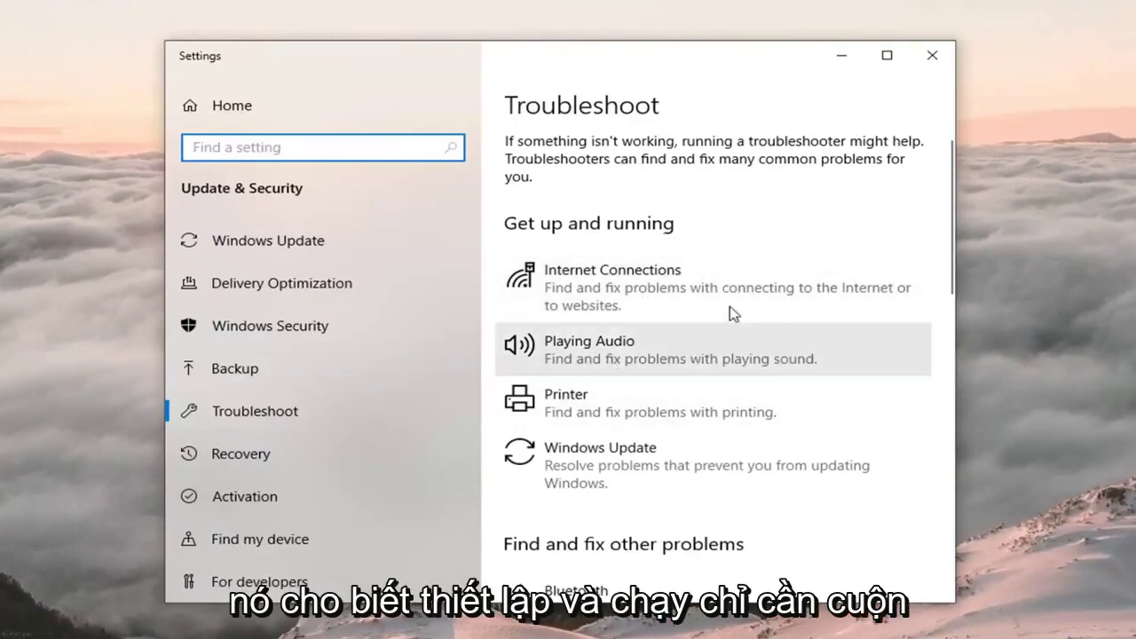
Step: Run the Windows Store Apps troubleshooter from the list of other problems
scroll(722, 328, down, 7)
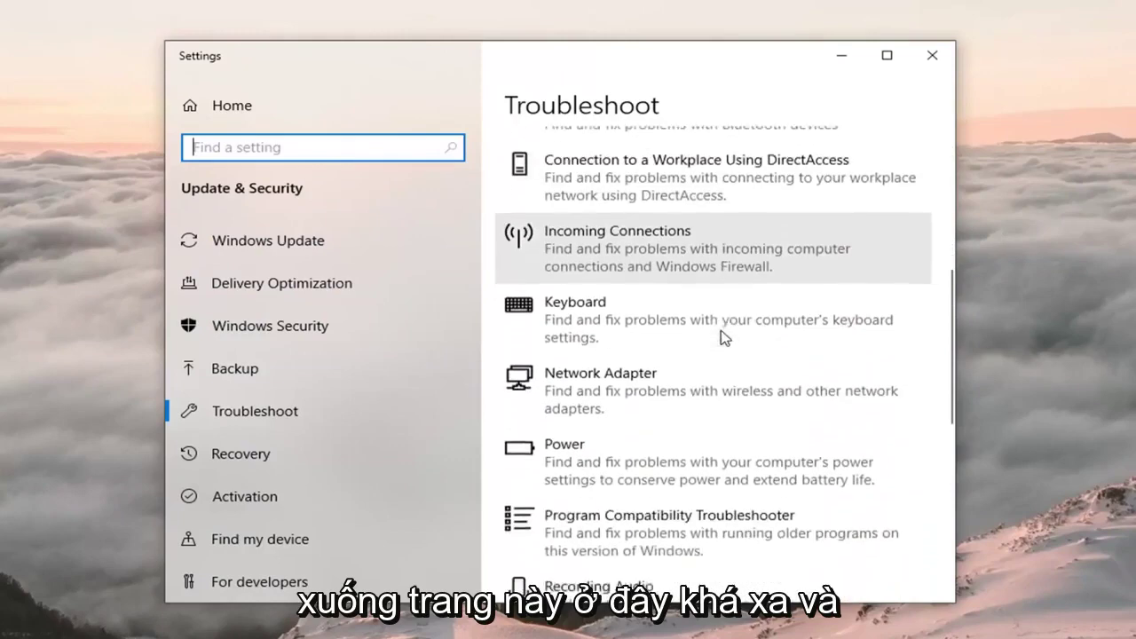
scroll(720, 328, down, 4)
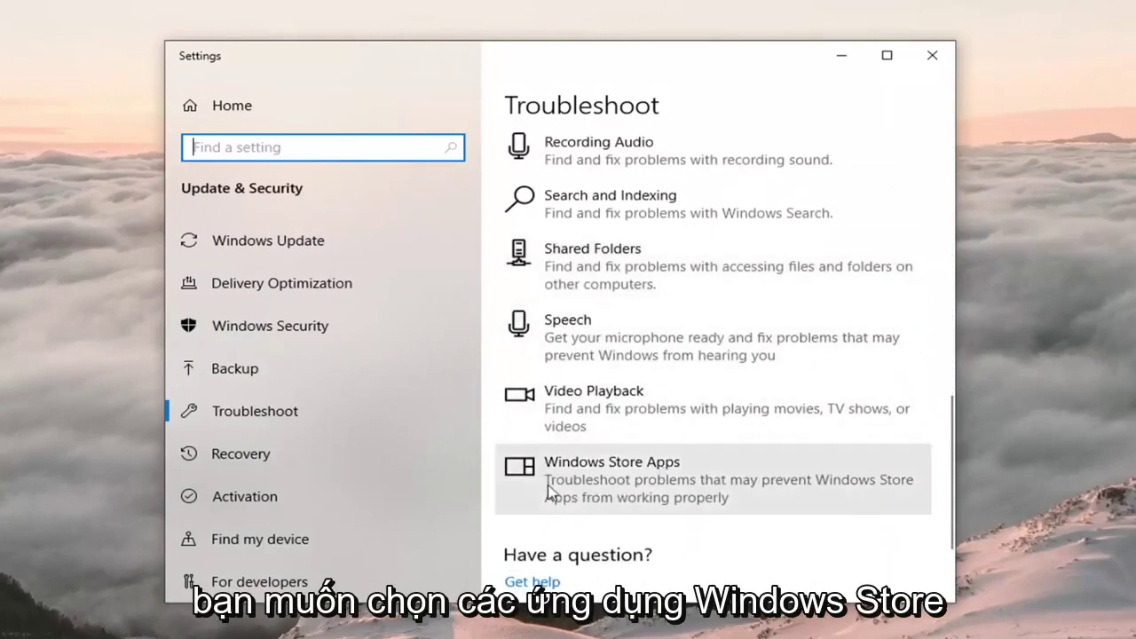
click(617, 479)
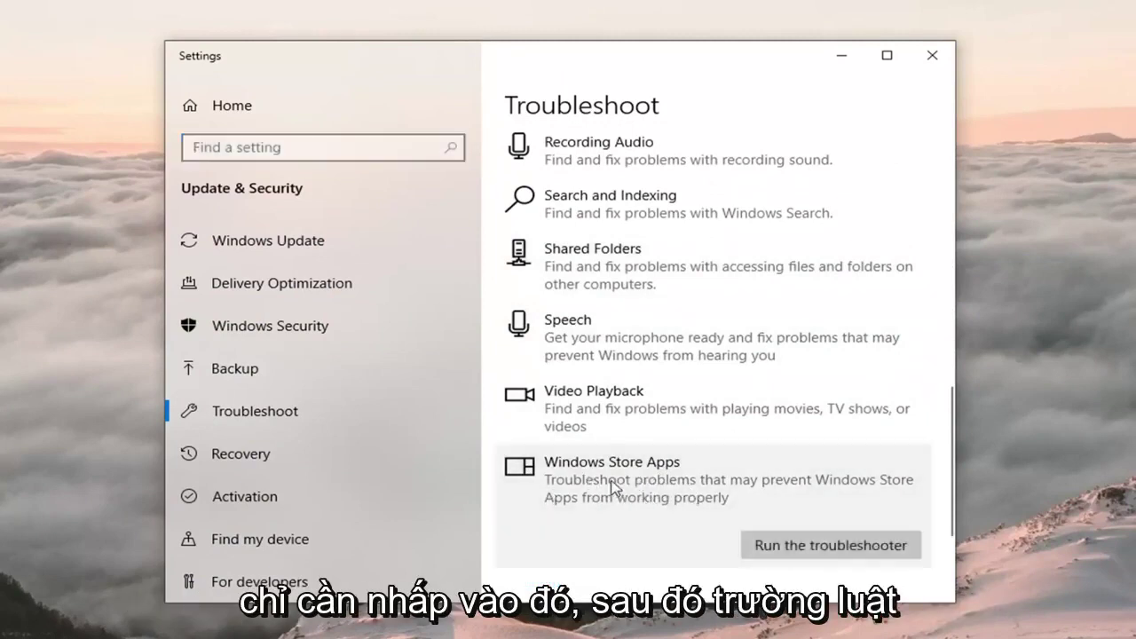
click(851, 547)
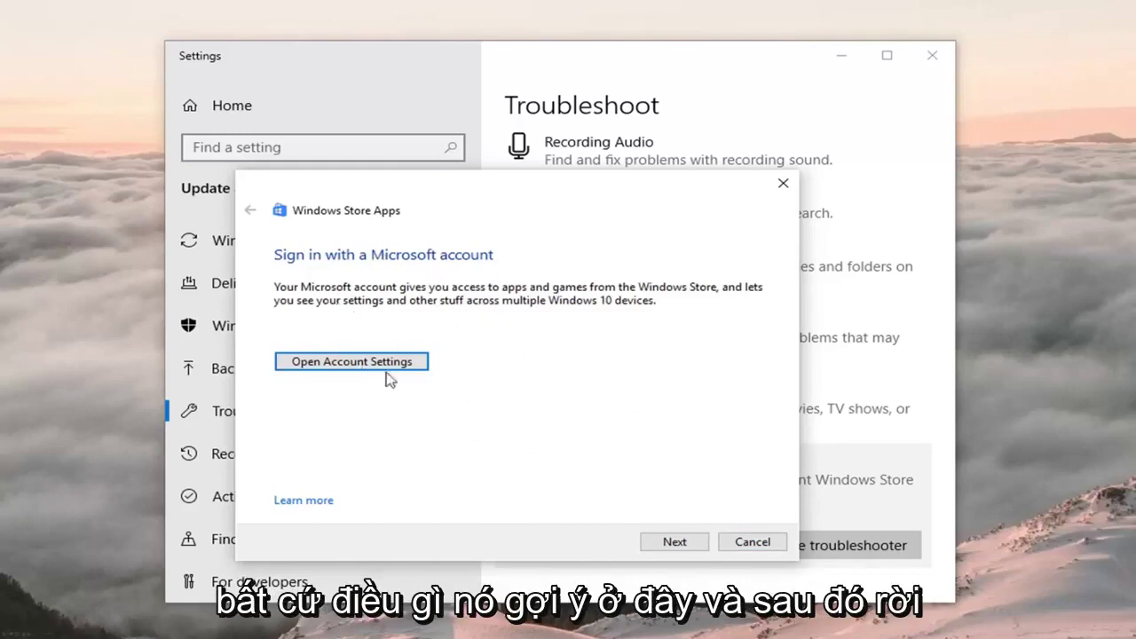
Step: Skip the account sign-in and app reset suggestions, finish the troubleshooter past the restart notice, and close it along with Settings
click(666, 539)
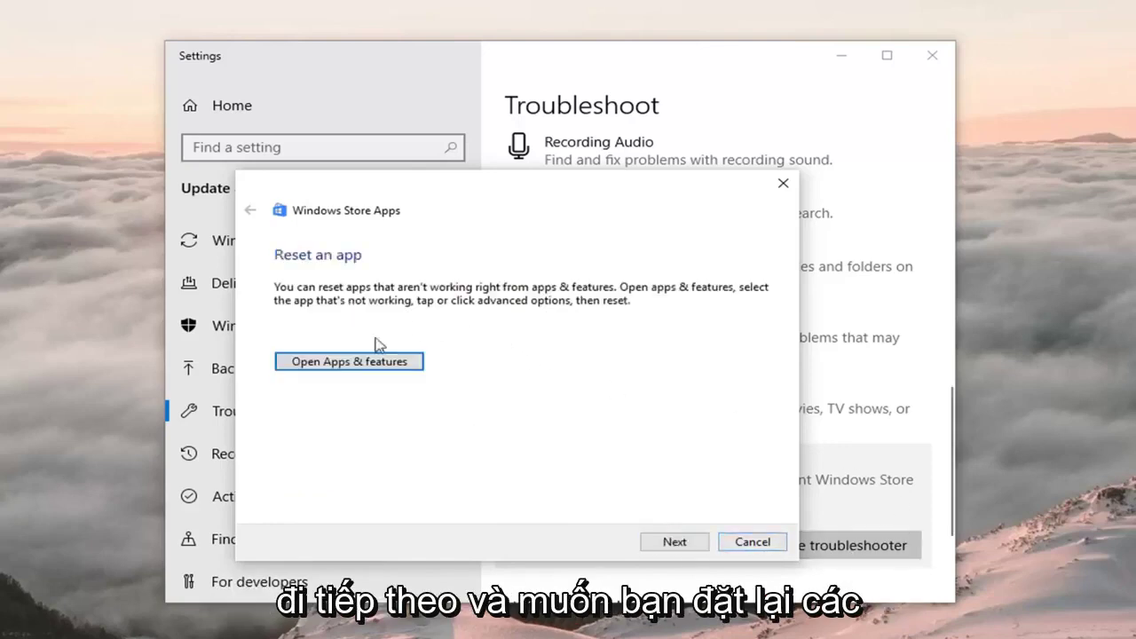
click(674, 542)
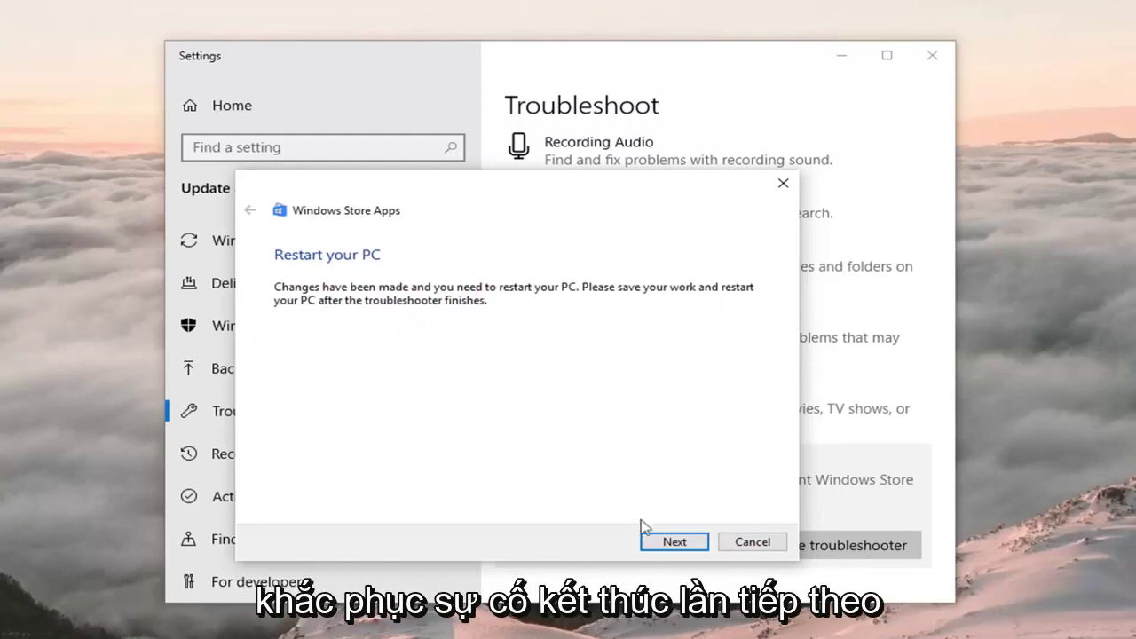
click(668, 540)
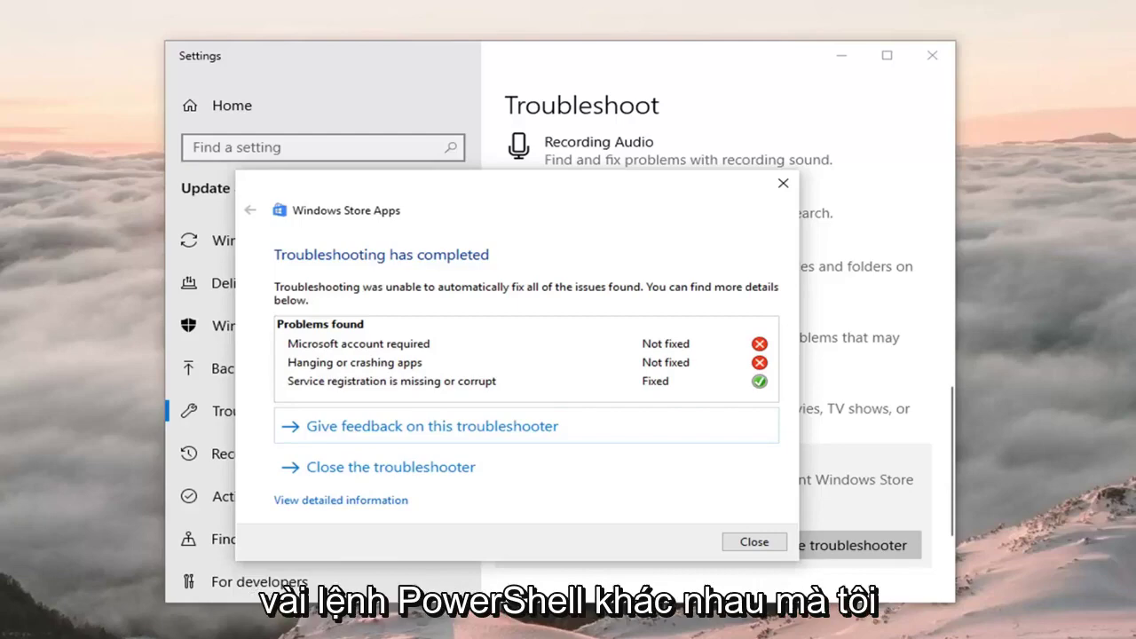
click(783, 184)
click(933, 66)
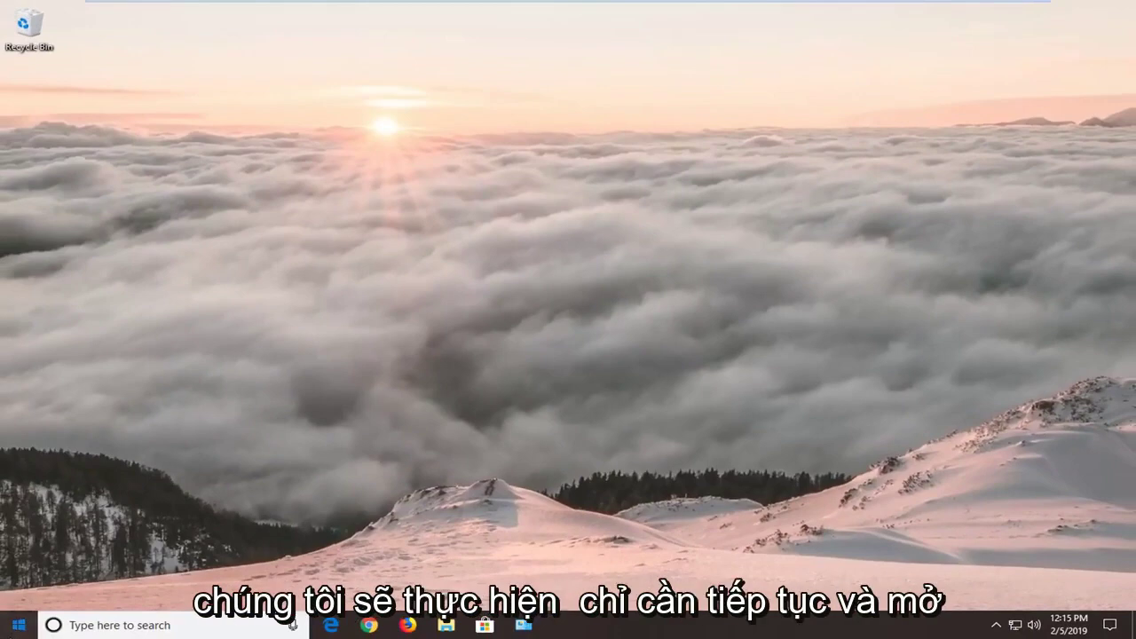
Step: Search for "powershell", run Windows PowerShell as administrator and allow it to make changes to the device
click(18, 627)
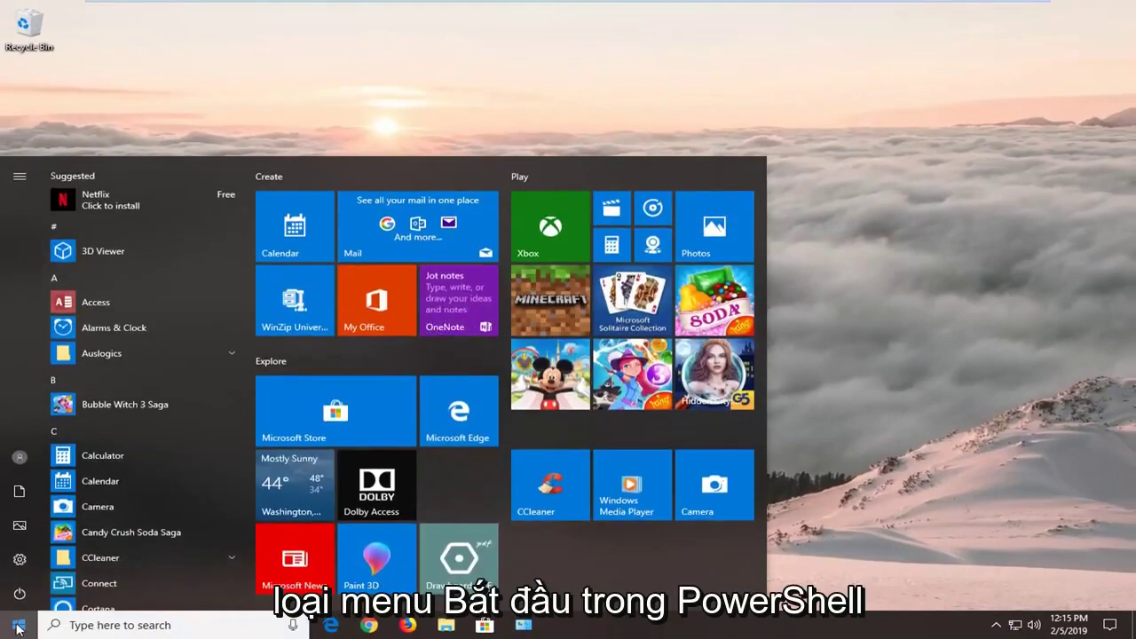
text(powershell)
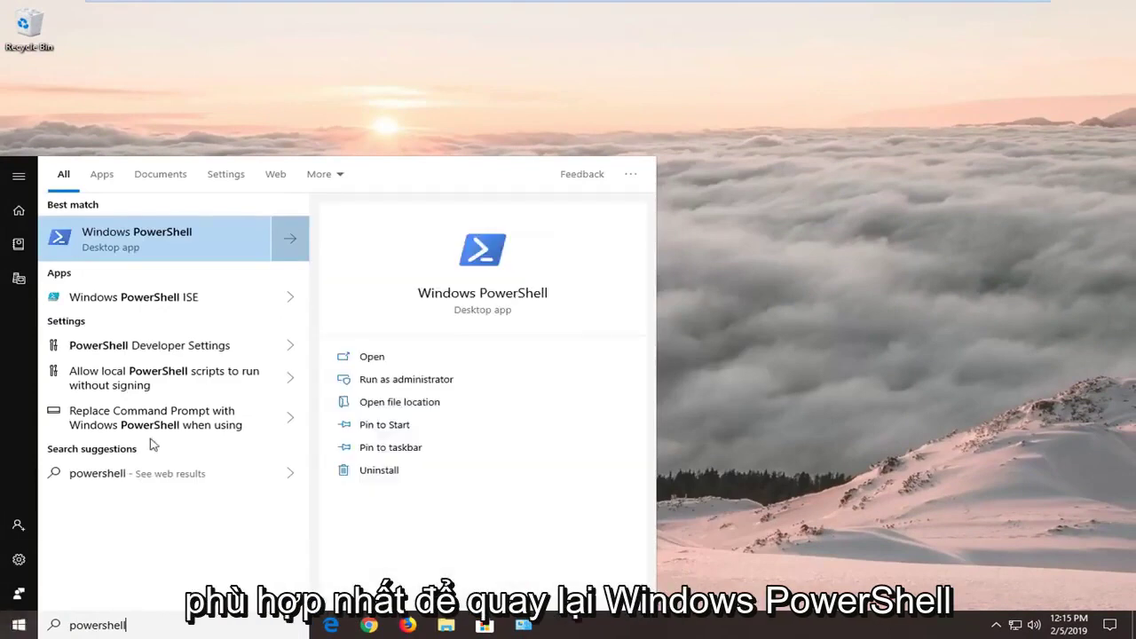
right_click(167, 247)
click(177, 254)
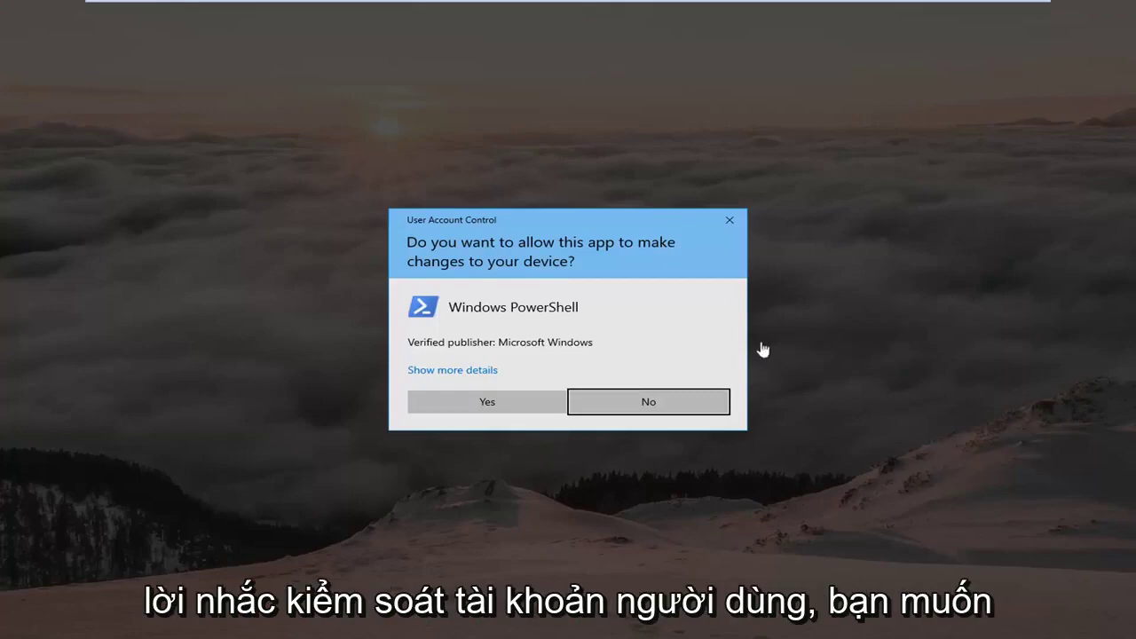
click(506, 402)
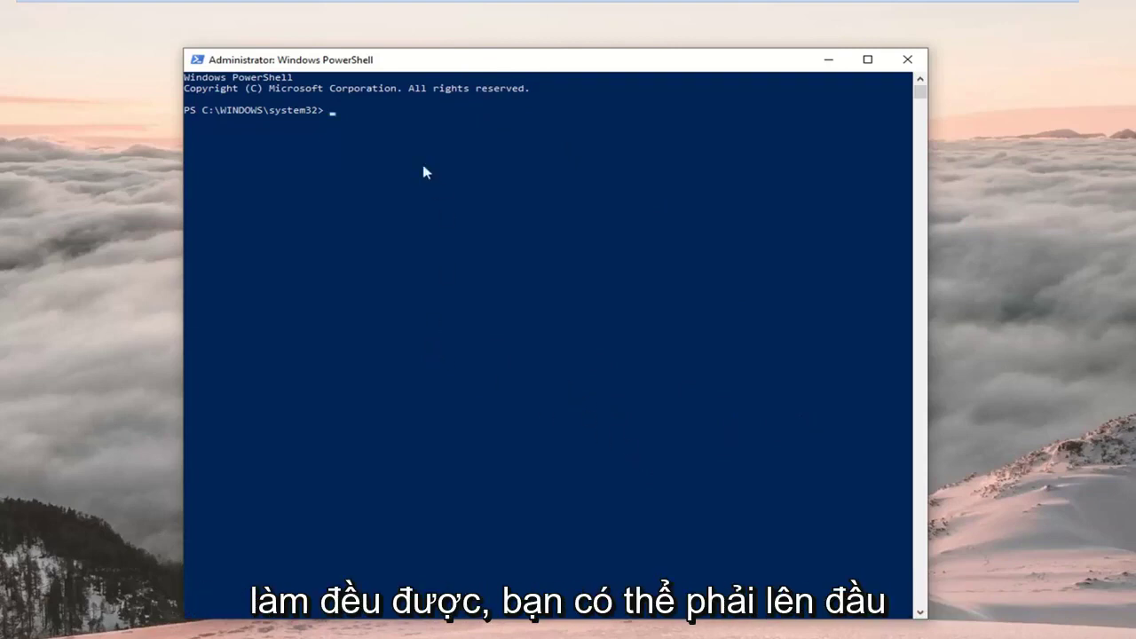
Step: Paste and run Get-AppXPackage | Foreach {Add-AppxPackage -DisableDevelopmentMode -Register "$($_.InstallLocation)\AppXManifest.xml"}, wait for it to finish, and close PowerShell
right_click(498, 65)
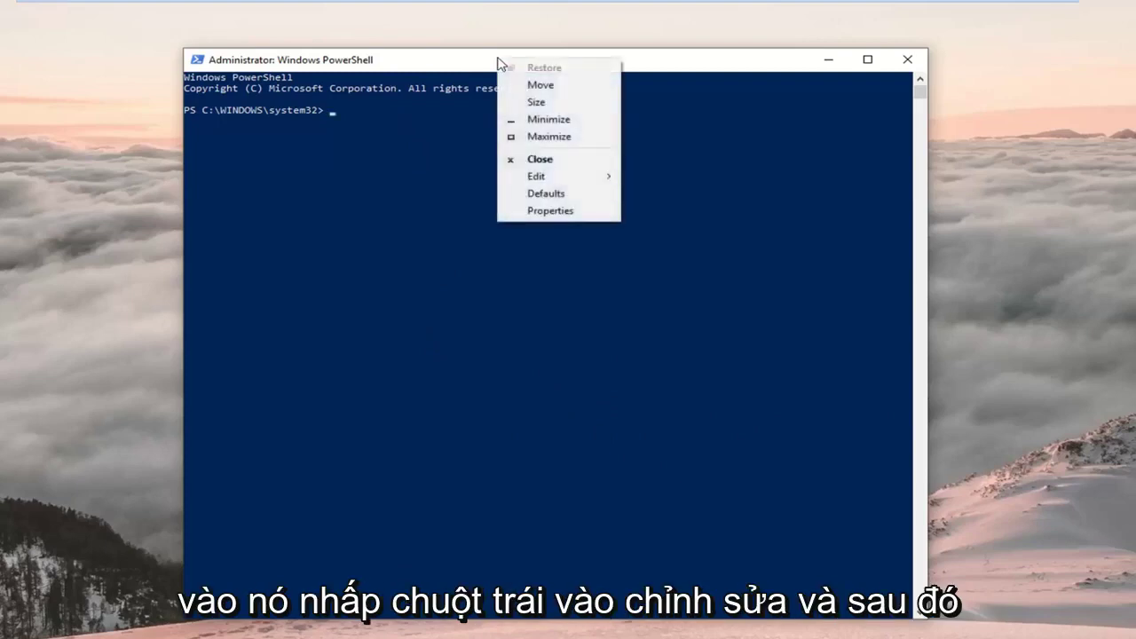
mouse_move(565, 182)
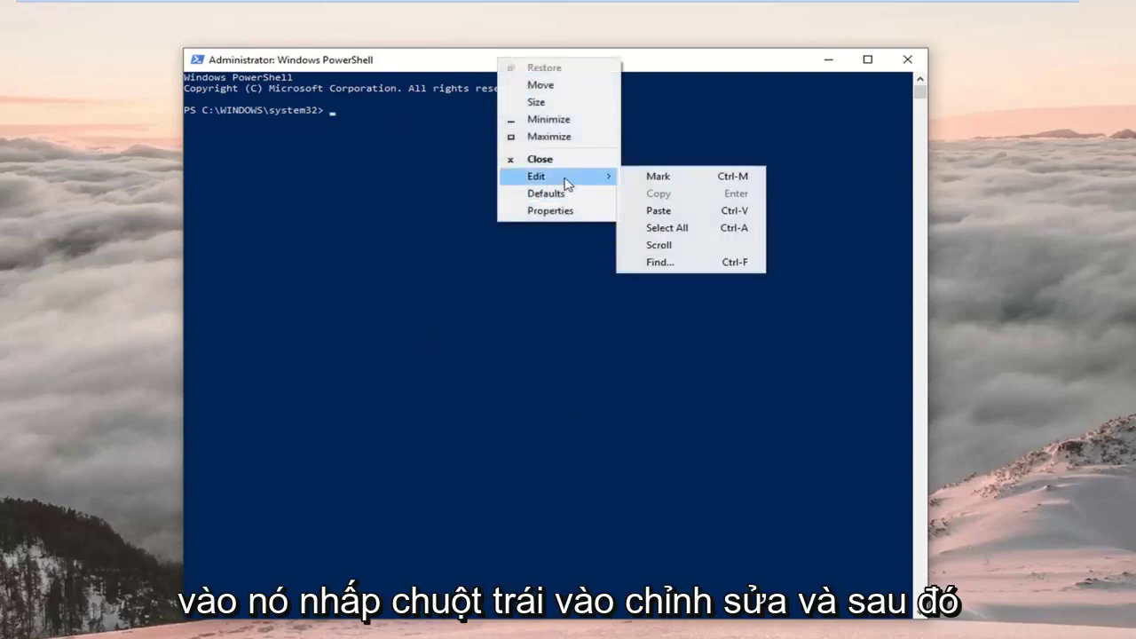
click(652, 211)
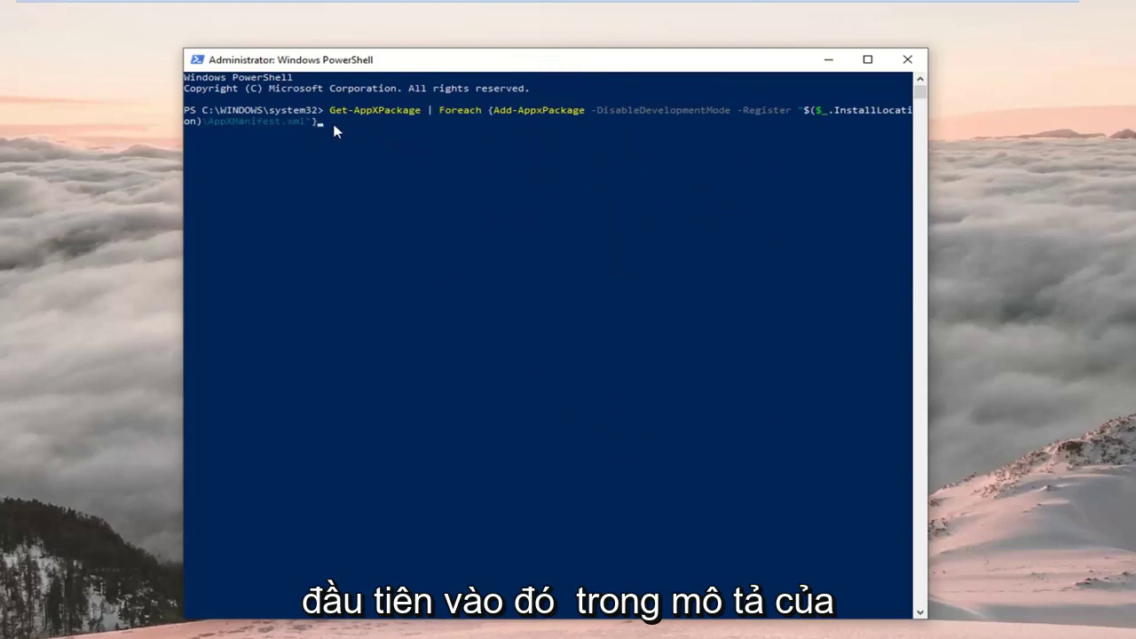
key(Return)
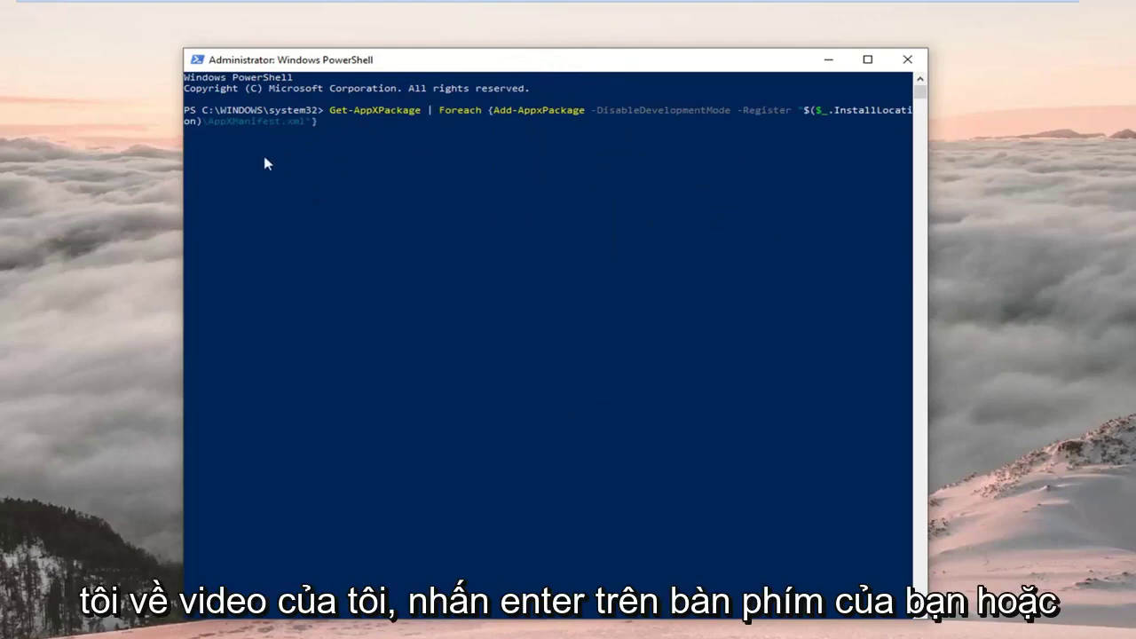
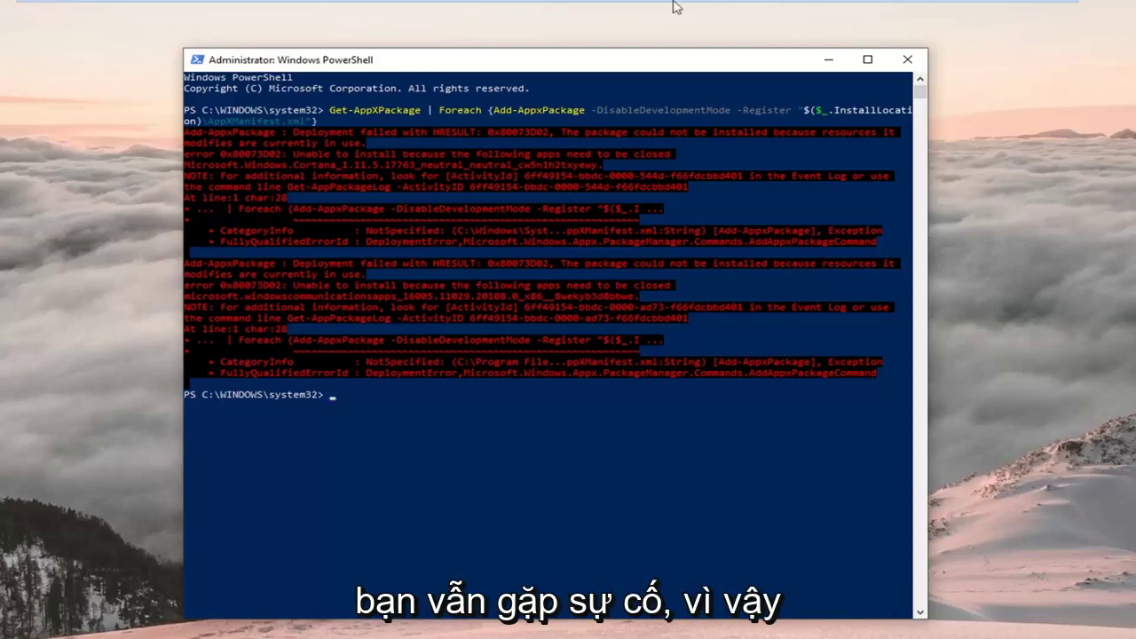
click(907, 60)
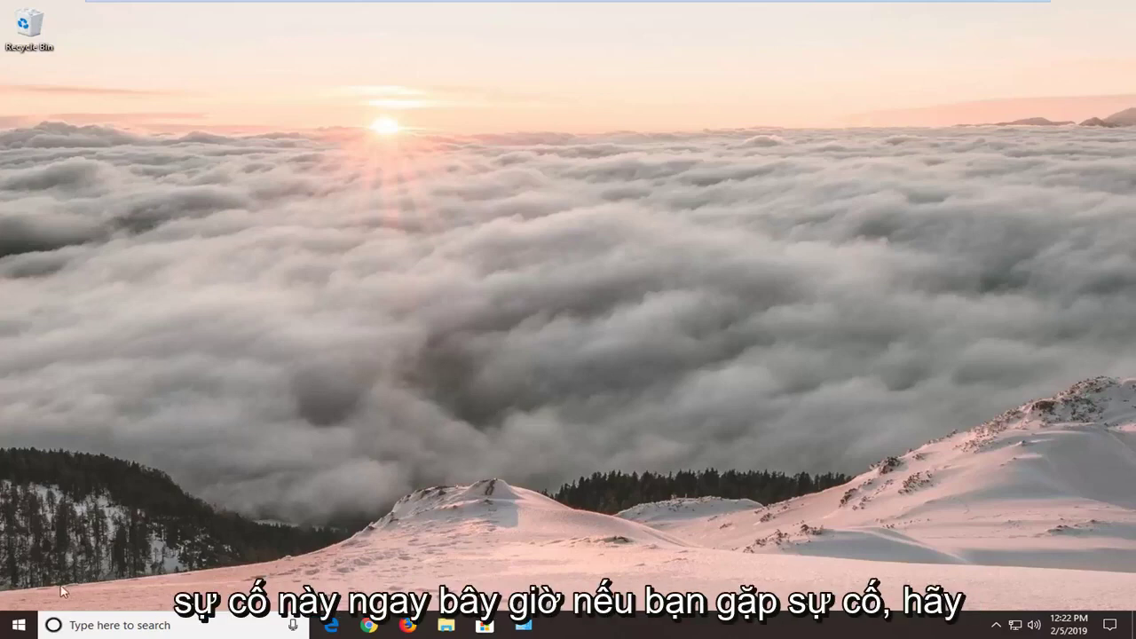
Step: Start a new Windows PowerShell session with administrator rights, approve the permission request, and move its window higher on the desktop
click(26, 628)
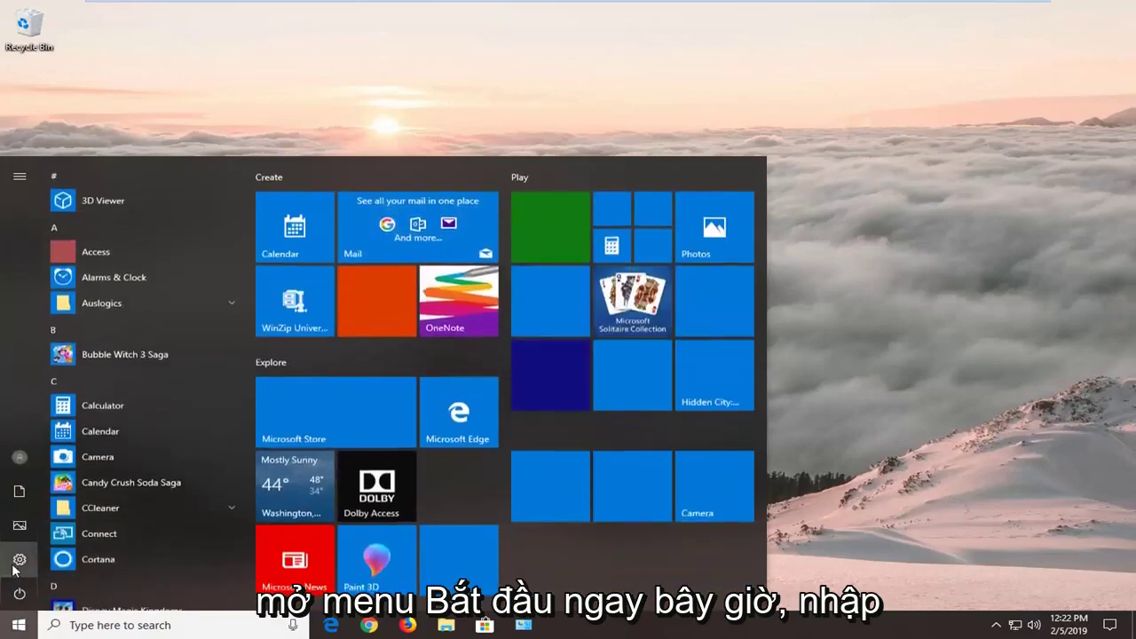
text(pow)
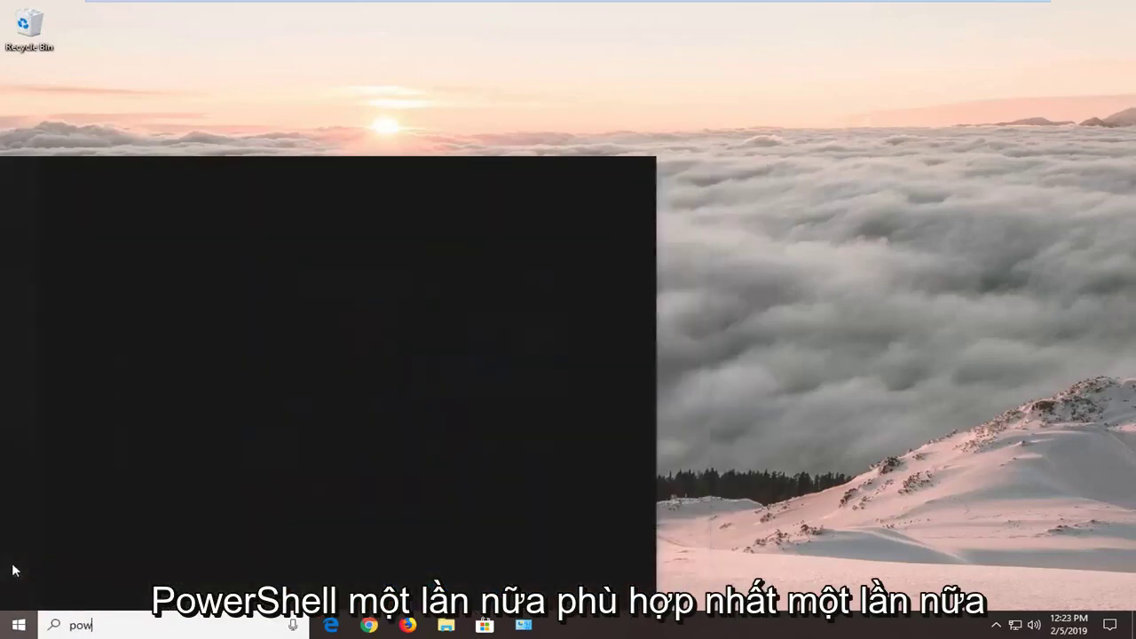
text(ershell)
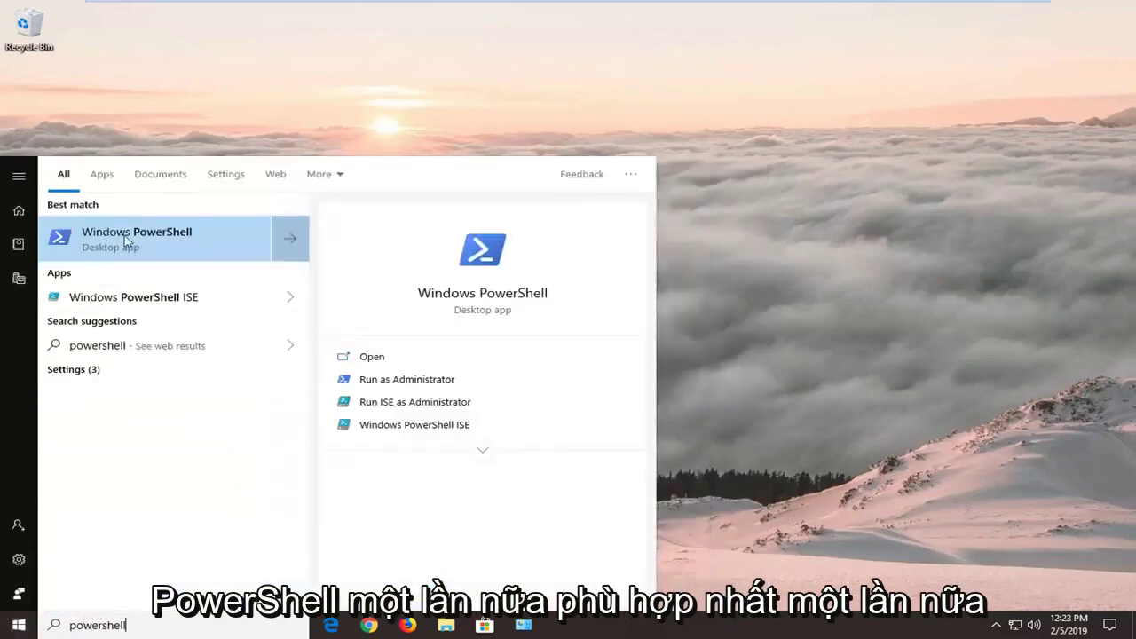
right_click(127, 244)
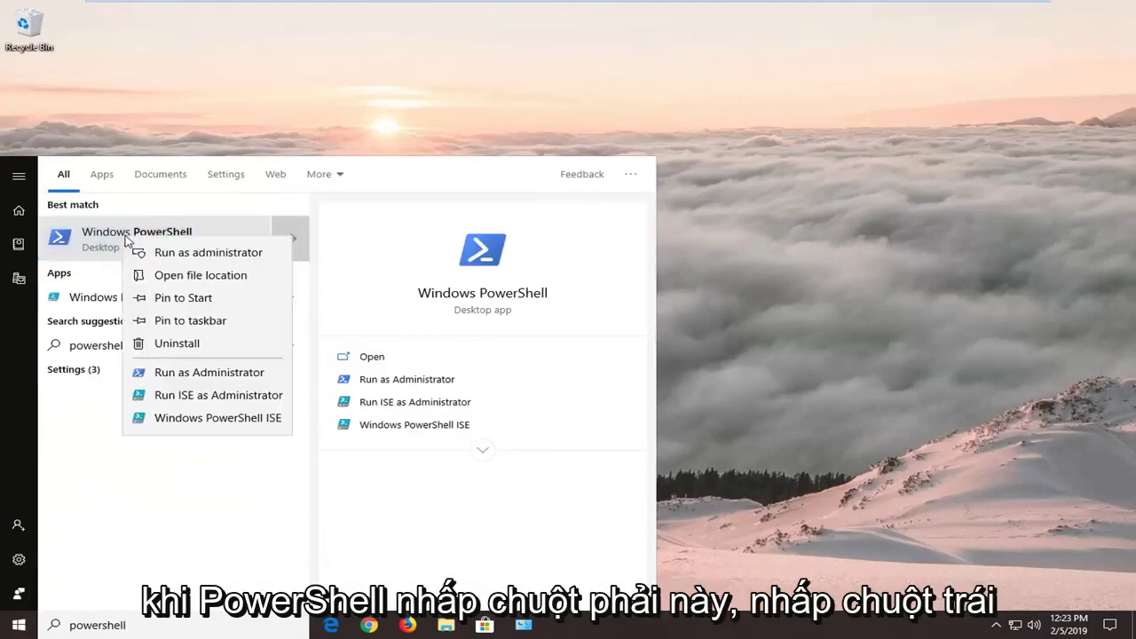
click(171, 257)
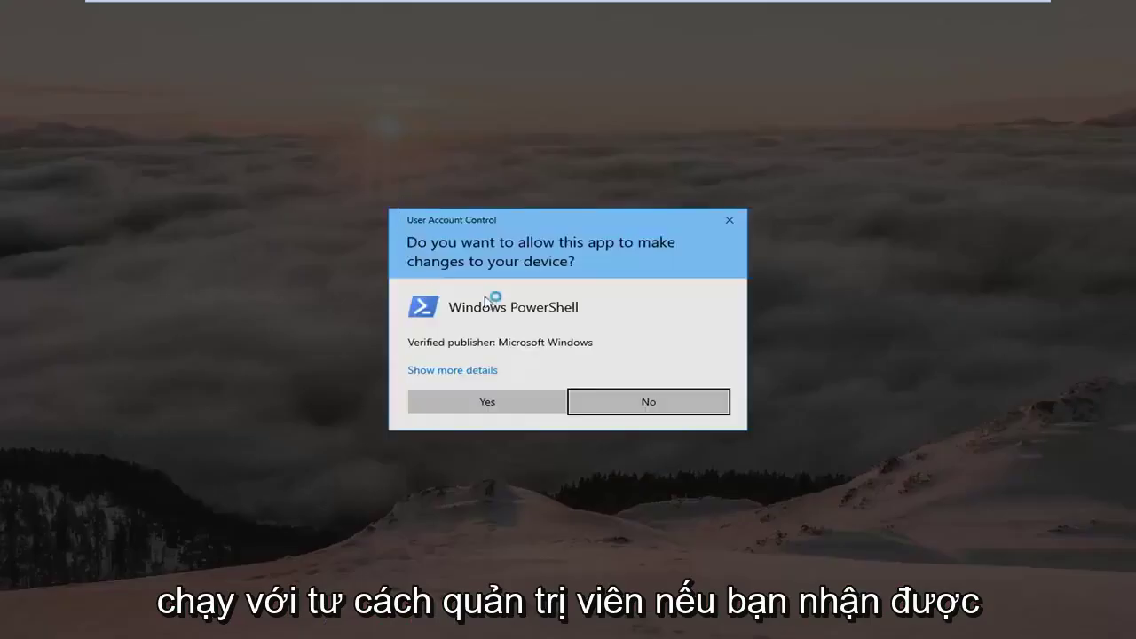
click(490, 402)
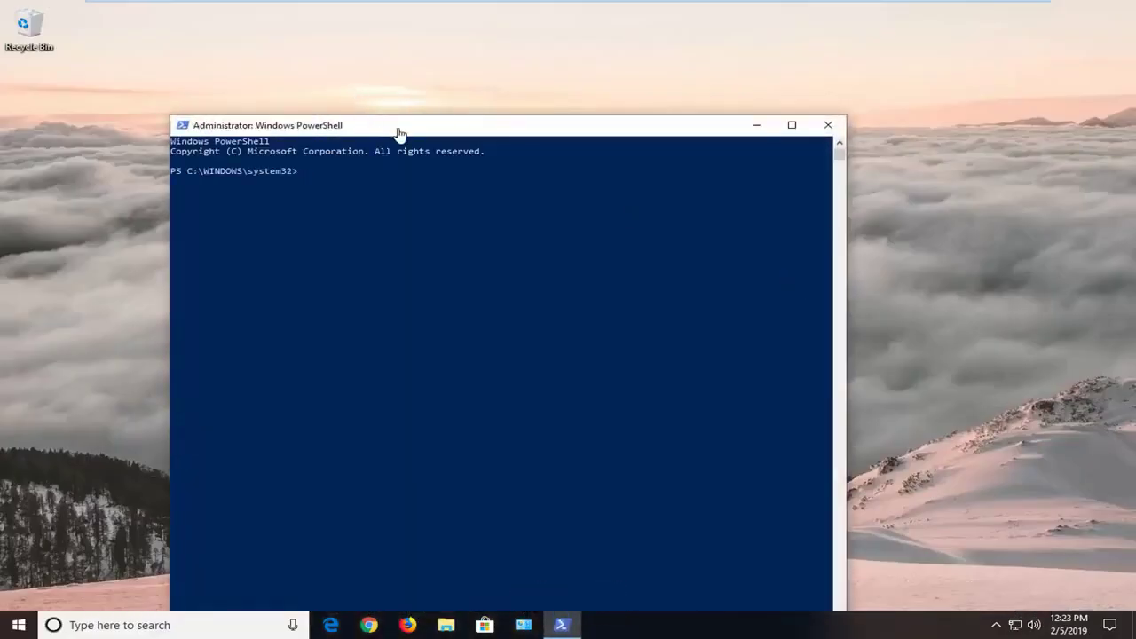
drag(399, 131, 476, 53)
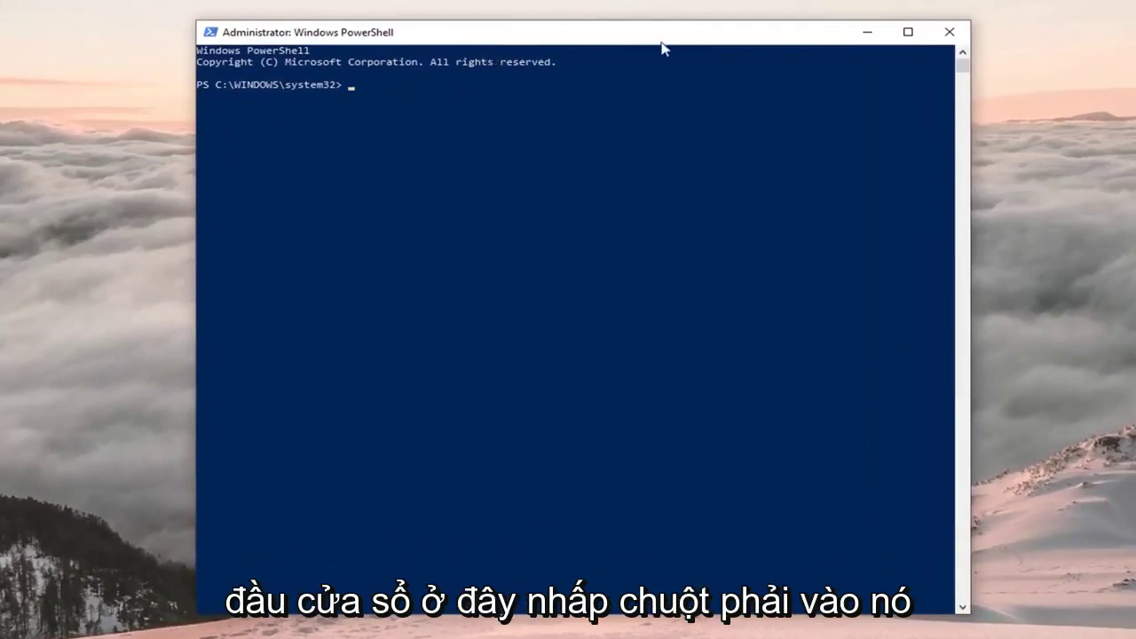
Step: Paste and run Get-AppXPackage *WindowsStore* -AllUsers | Foreach {Add-AppxPackage -DisableDevelopmentMode -Register "$($_.InstallLocation)\AppXManifest.xml"}, and close PowerShell
right_click(607, 36)
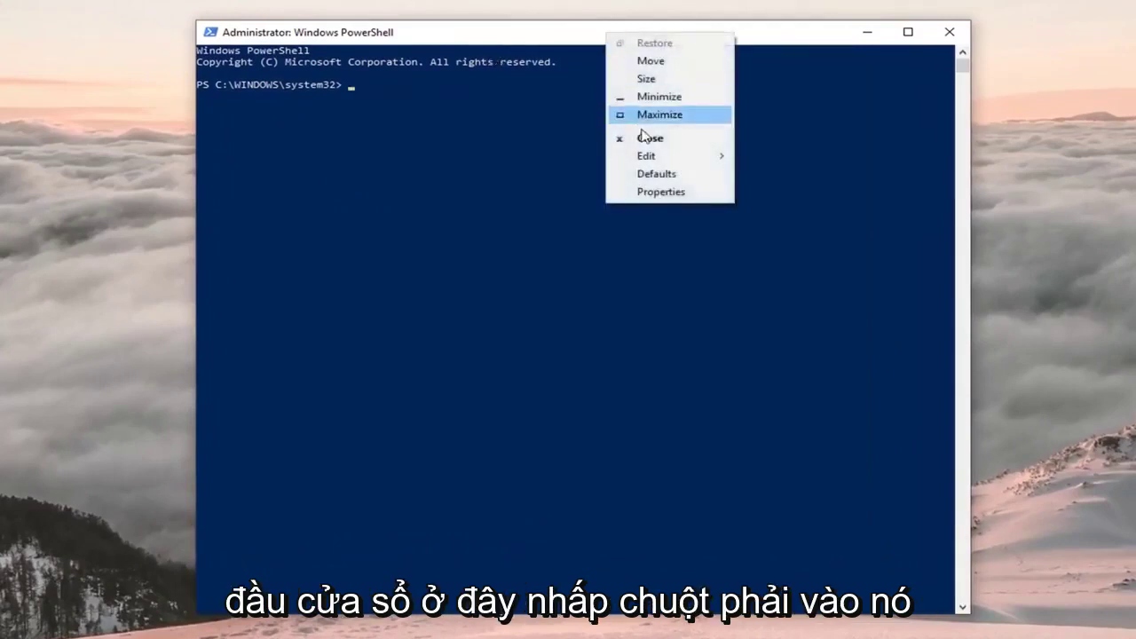
mouse_move(652, 157)
click(803, 191)
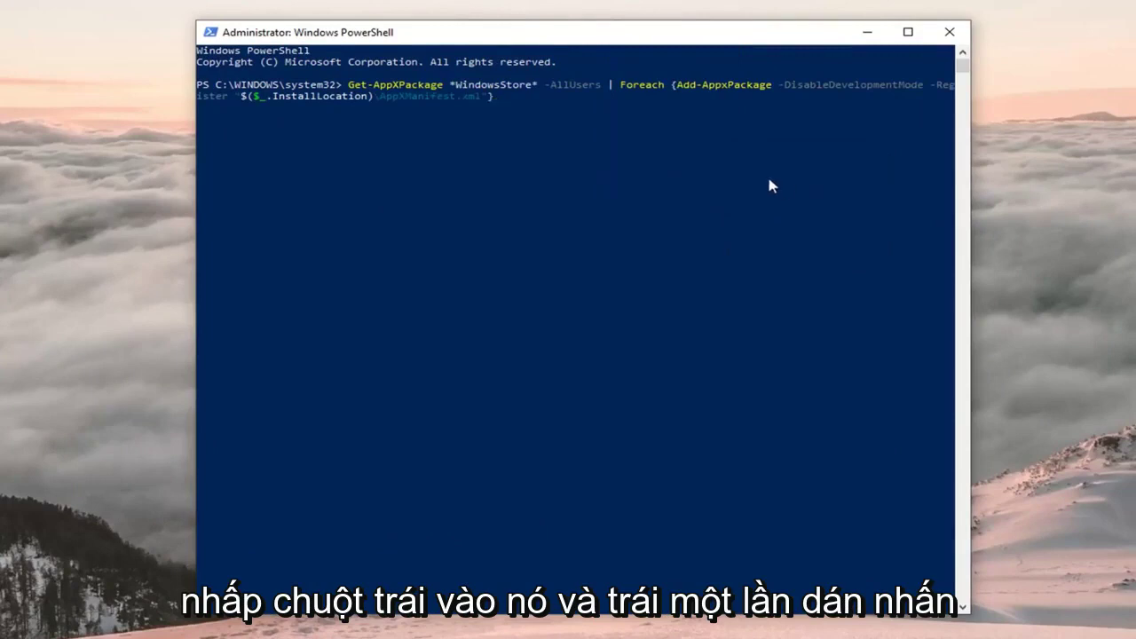
key(Return)
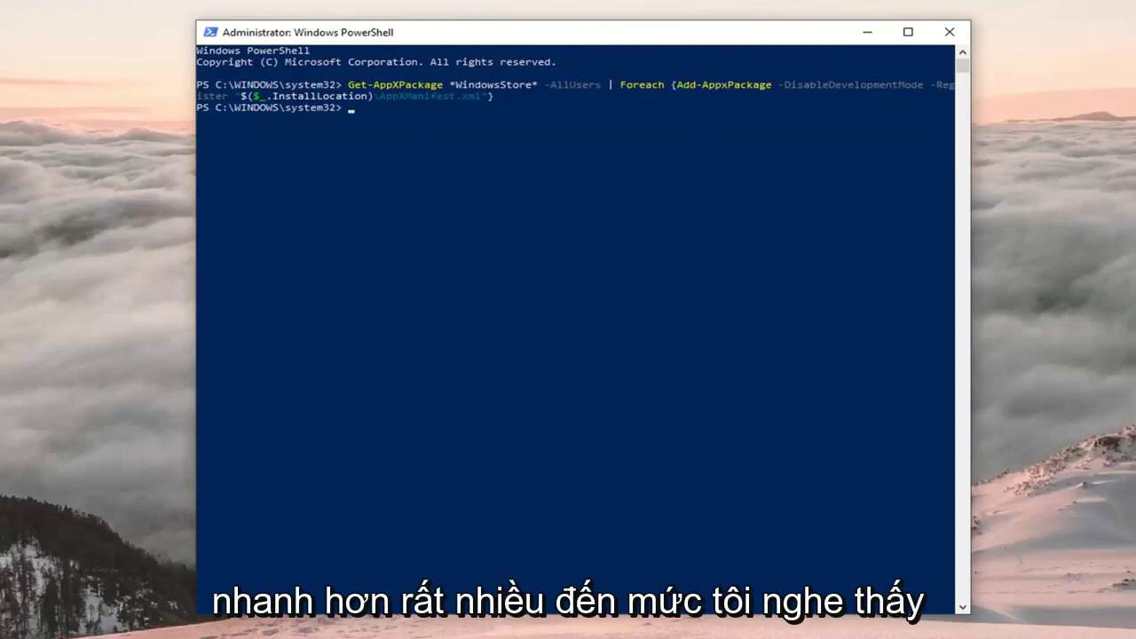
click(950, 33)
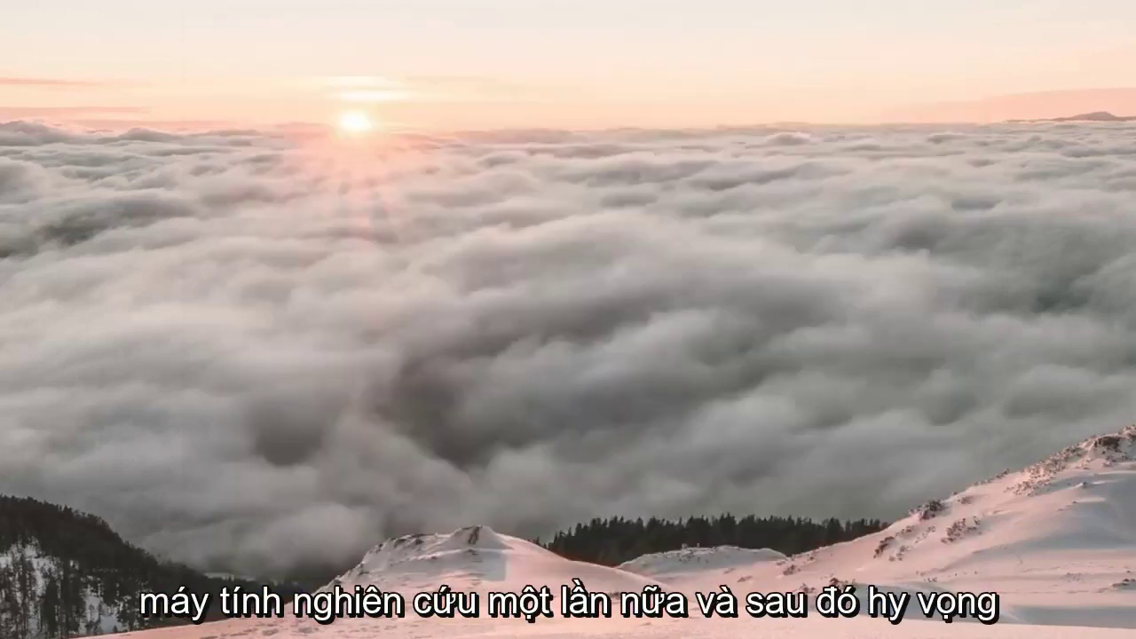